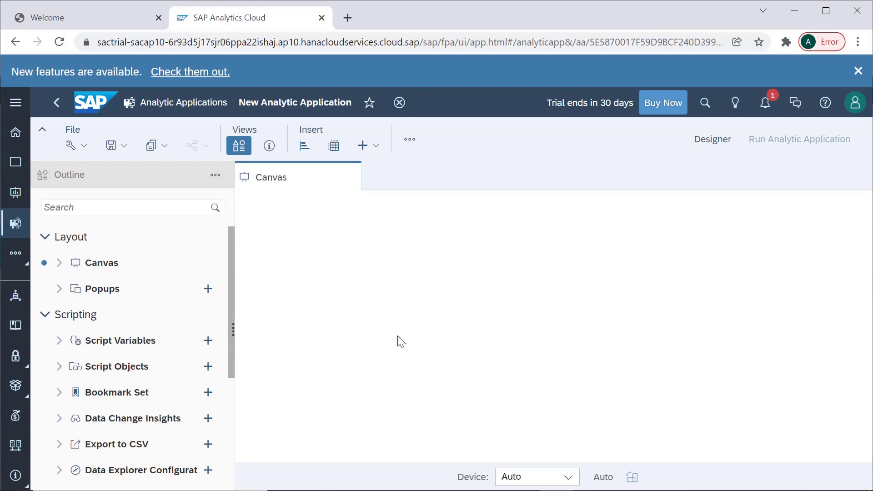
# - Insert a two-tab Tab Strip on the empty canvas and drag its right edge wider
pyautogui.click(363, 146)
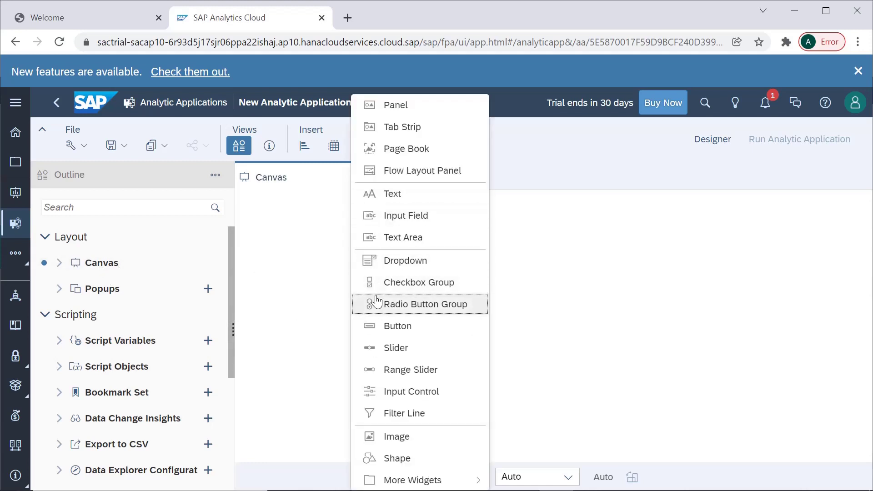
pyautogui.click(409, 130)
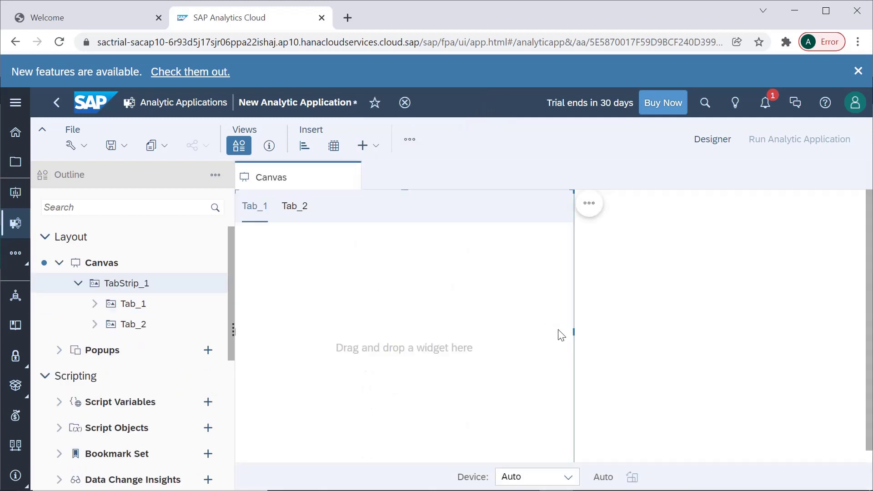
pyautogui.moveTo(572, 330); pyautogui.dragTo(661, 328)
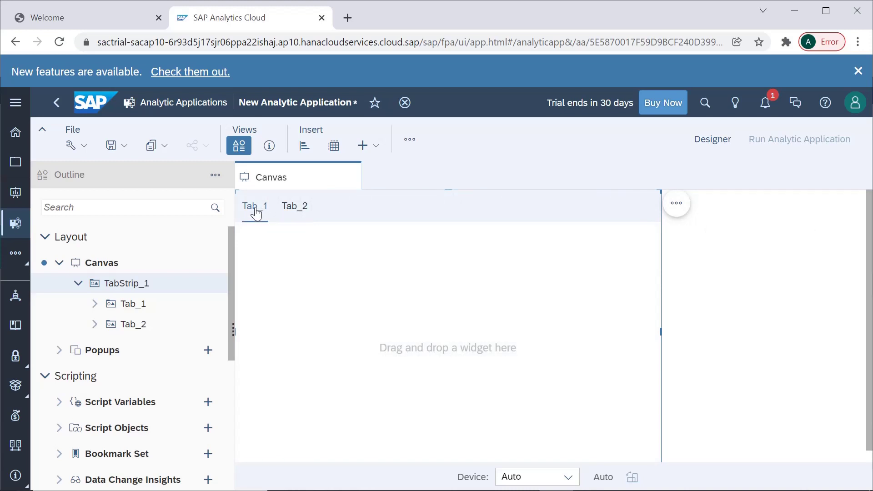
# - Create an empty onSelect script for the tab strip via Edit Scripts, then return to the Canvas
pyautogui.rightClick(256, 208)
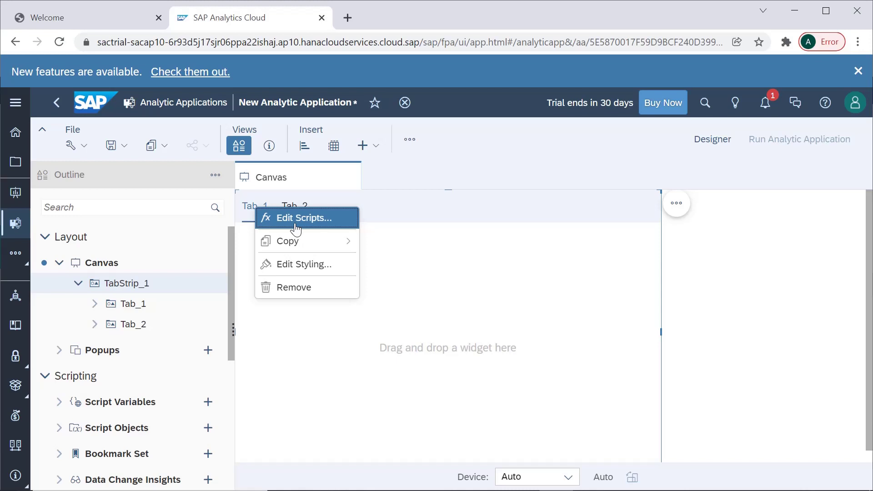
pyautogui.click(296, 220)
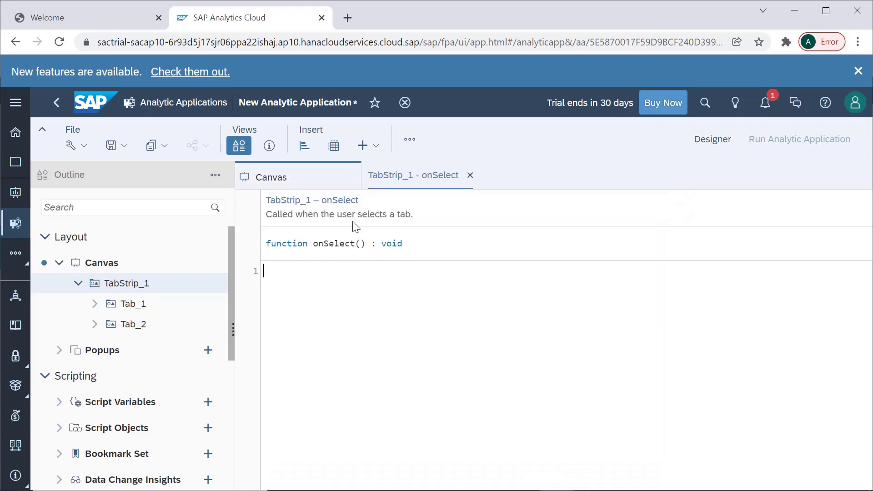
pyautogui.click(131, 305)
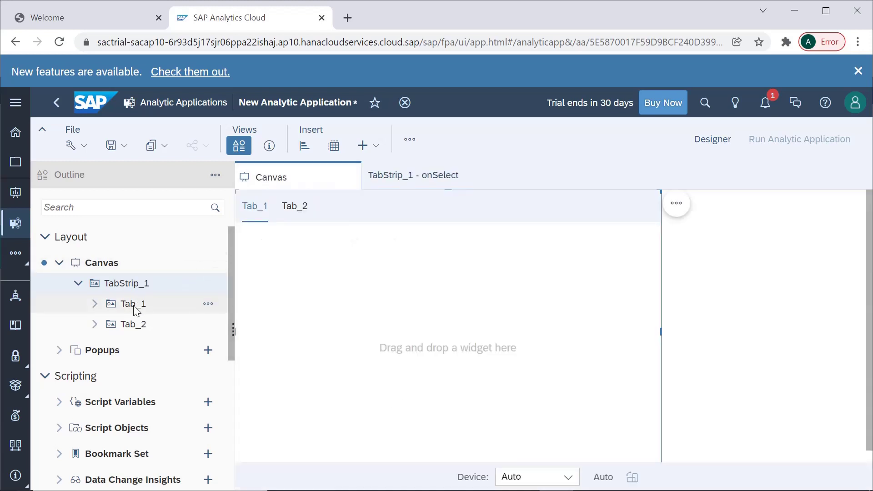
# - Rename Tab_1 to FirstTab in the Outline
pyautogui.click(209, 304)
pyautogui.click(232, 324)
pyautogui.write('First')
pyautogui.press('Return')
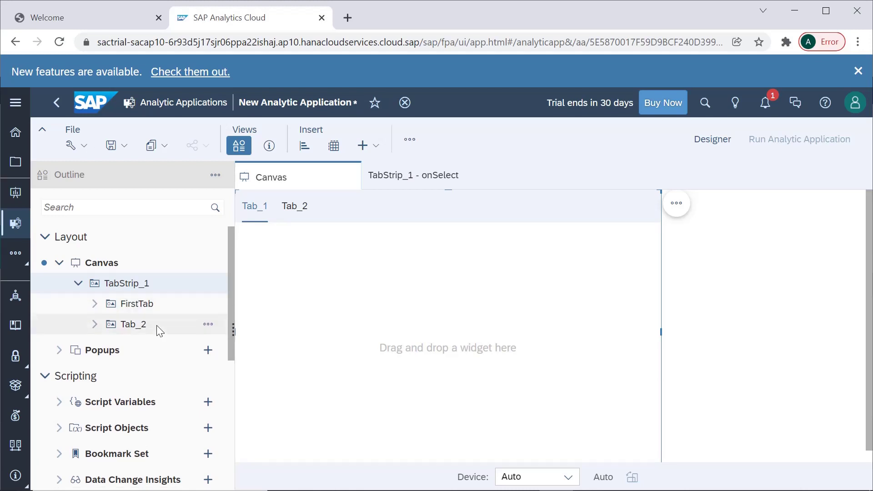
# - Rename Tab_2 to SecondTab and close the onSelect script editor
pyautogui.click(208, 326)
pyautogui.click(232, 343)
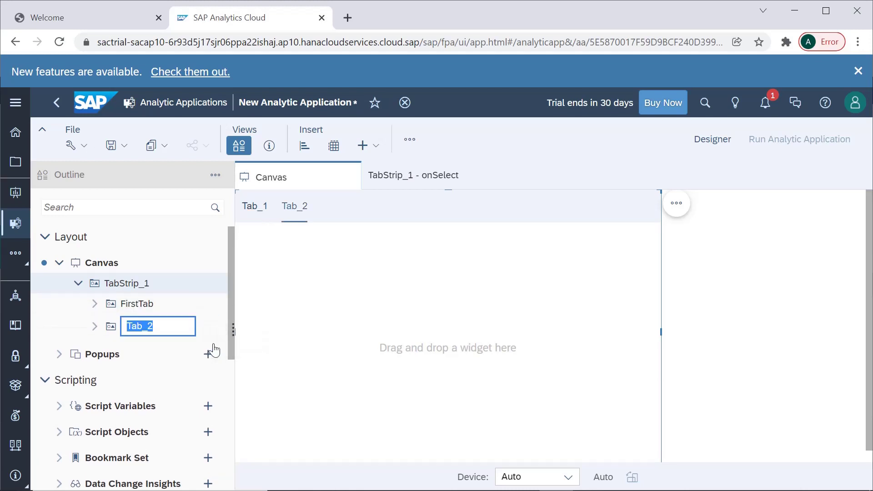
pyautogui.write('Se')
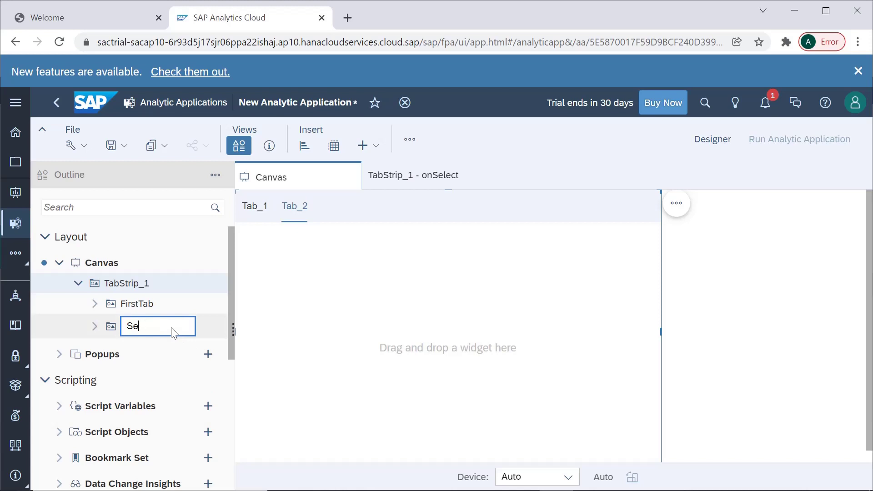
pyautogui.press('BackSpace')
pyautogui.press('BackSpace')
pyautogui.write('ndTab')
pyautogui.press('Return')
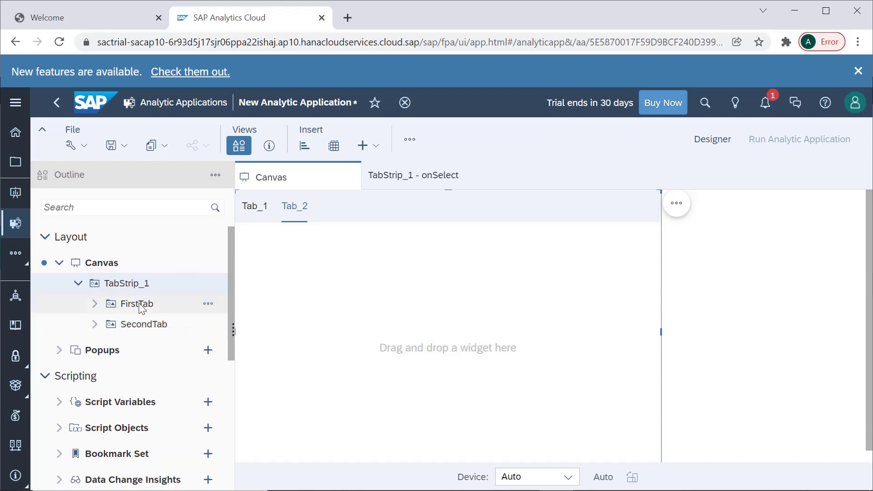
pyautogui.click(380, 177)
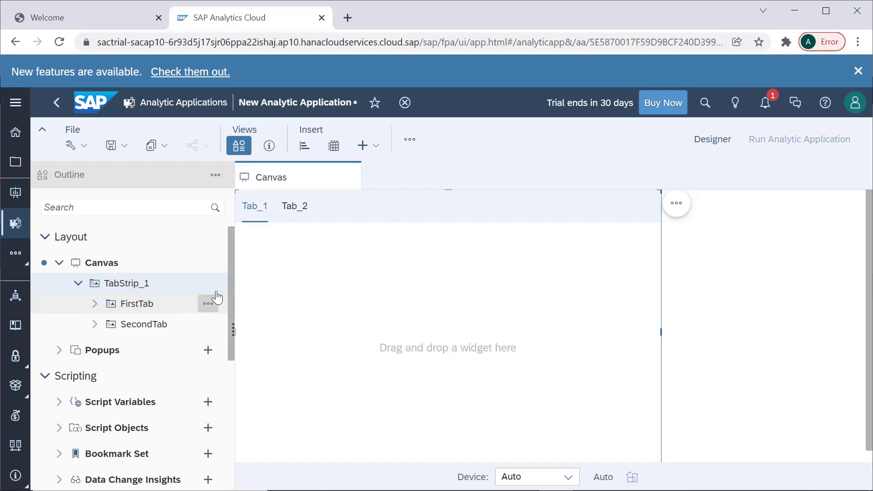
# - Open the tab strip's Styling panel and scroll through it, leaving the name unchanged
pyautogui.rightClick(260, 211)
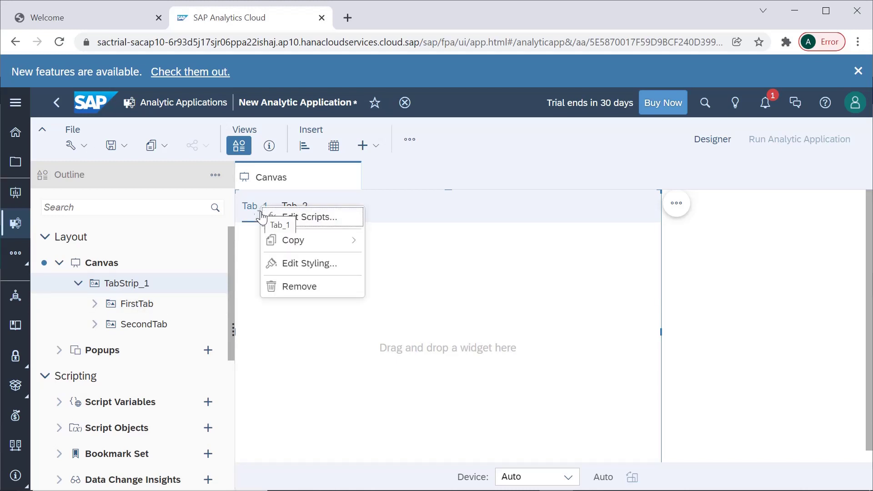
pyautogui.click(310, 264)
pyautogui.click(673, 341)
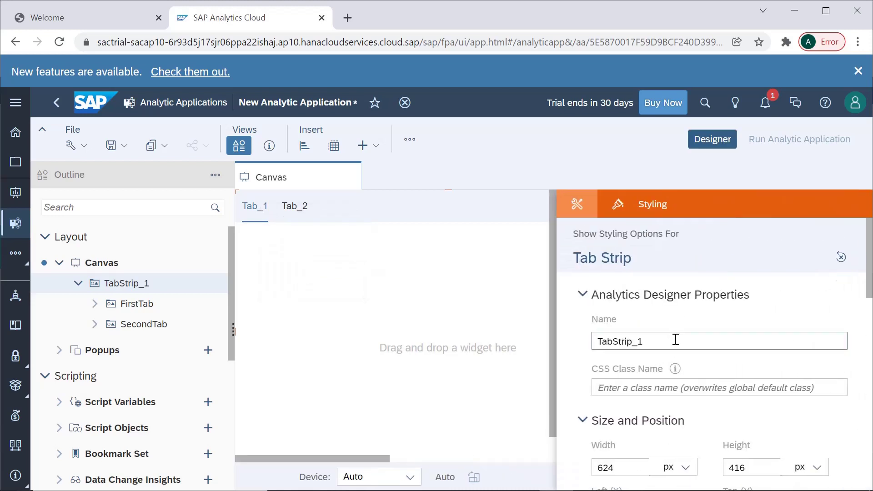
pyautogui.click(849, 292)
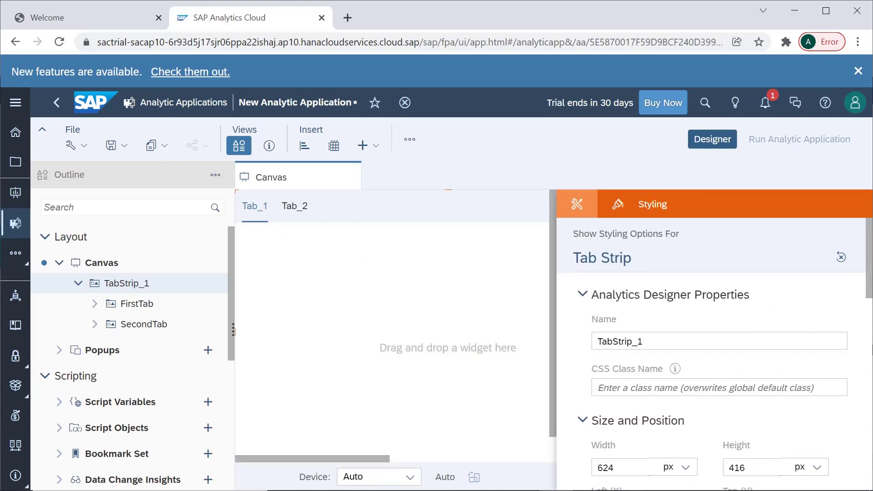
pyautogui.moveTo(869, 298); pyautogui.dragTo(868, 481)
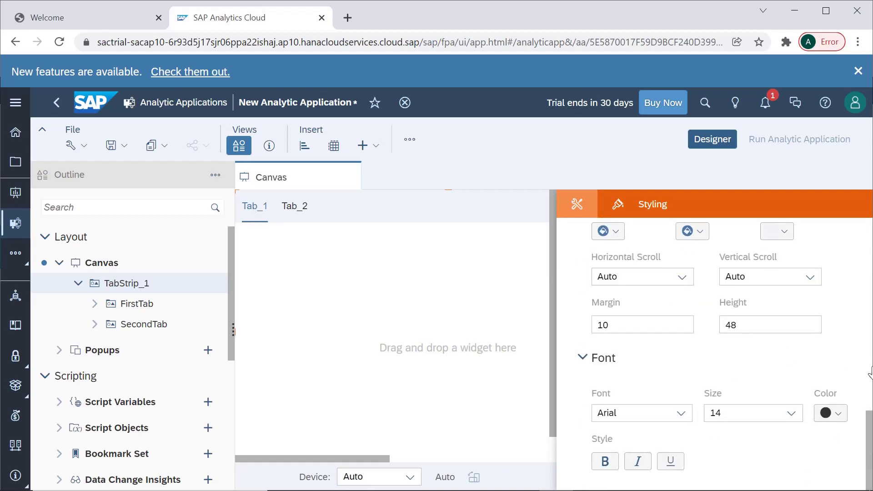
pyautogui.moveTo(869, 437); pyautogui.dragTo(868, 232)
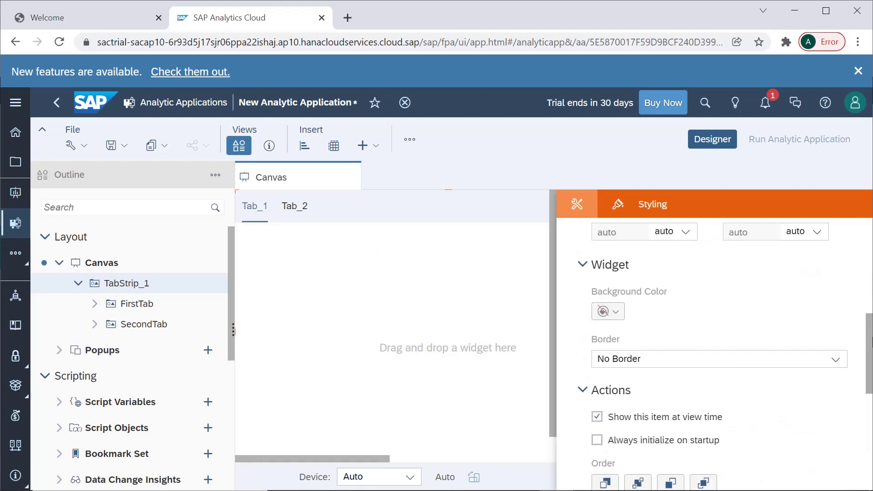
# - Set the Tab Strip Configuration text labels to firstTab and SecondTab, then show SecondTab on the canvas
pyautogui.click(579, 204)
pyautogui.doubleClick(709, 324)
pyautogui.write('Tab')
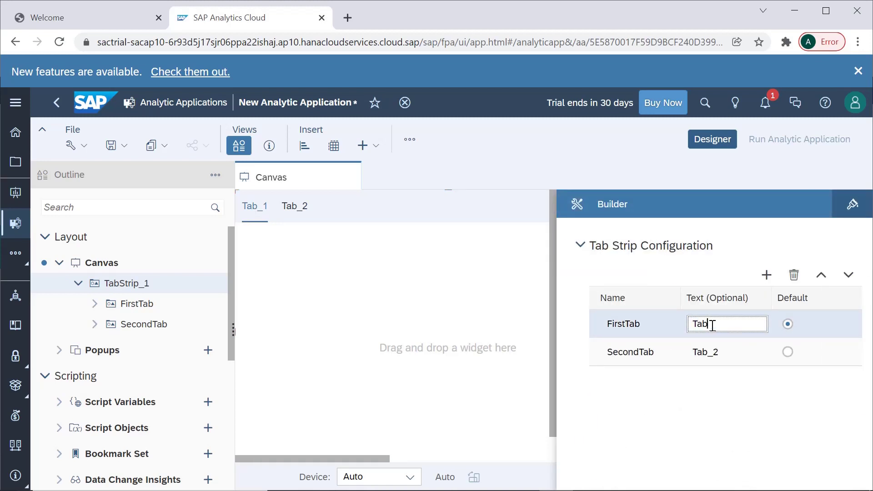
pyautogui.press('BackSpace')
pyautogui.press('BackSpace')
pyautogui.press('BackSpace')
pyautogui.write('fir')
pyautogui.press('Return')
pyautogui.doubleClick(705, 352)
pyautogui.write('S')
pyautogui.write('ab')
pyautogui.press('Return')
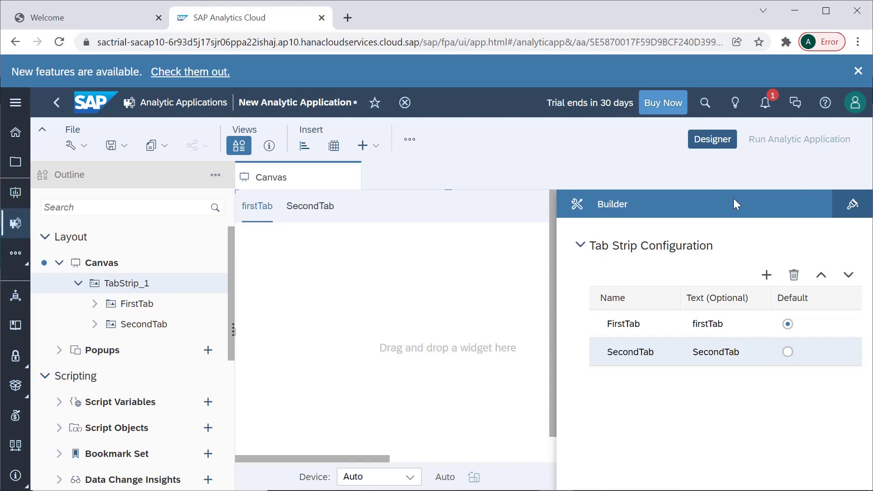
pyautogui.click(292, 206)
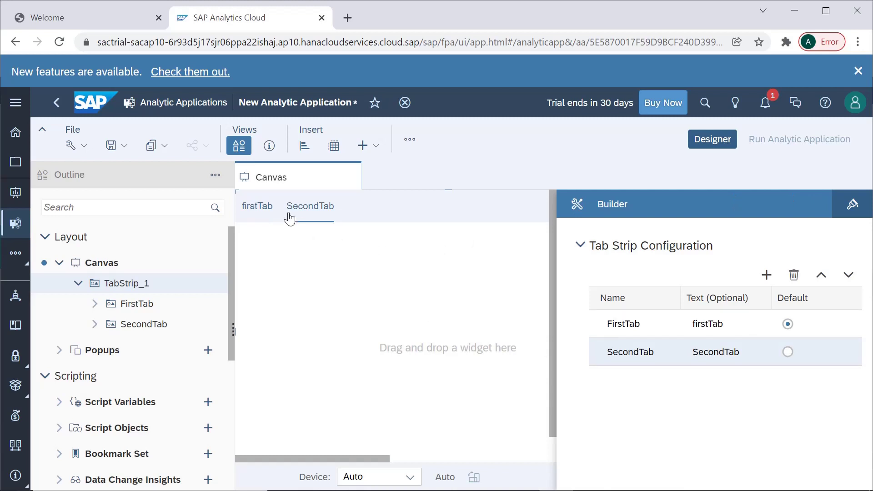
# - Reopen the tab strip's empty onSelect script editor from its Edit Scripts menu
pyautogui.rightClick(246, 217)
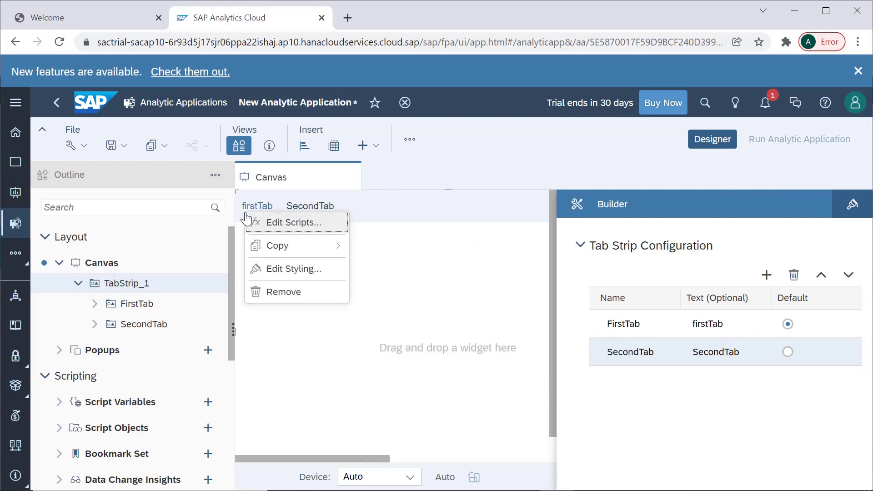
pyautogui.click(282, 224)
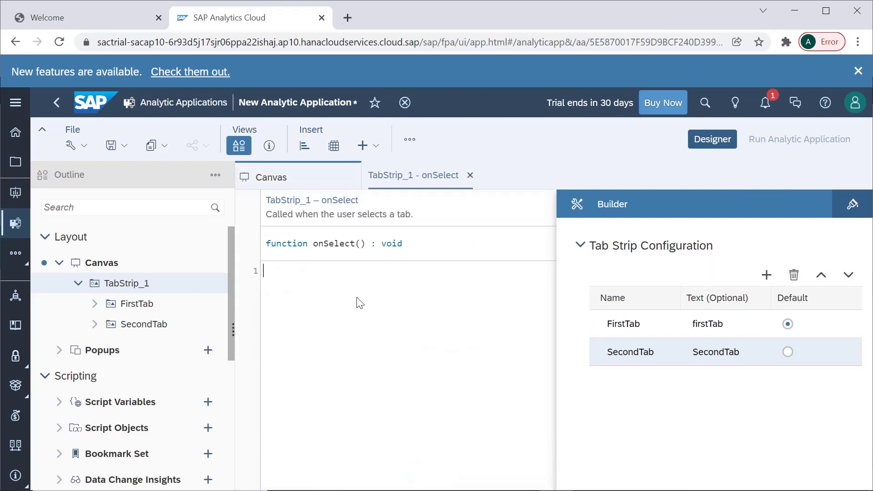